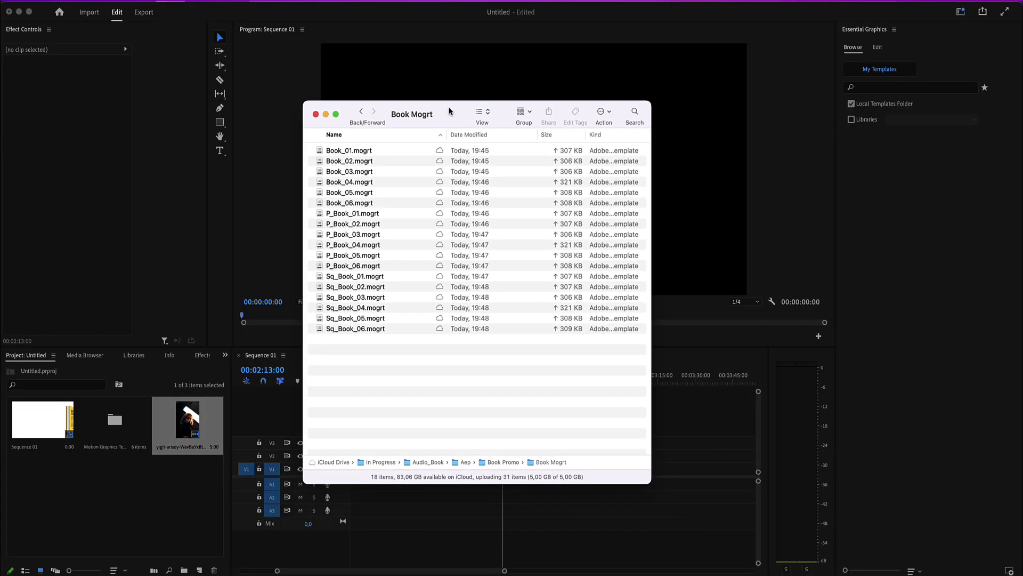
Select all 18 .mogrt files in Book Mogrt, from Book_01.mogrt through Sq_Book_06.mogrt.
click(362, 152)
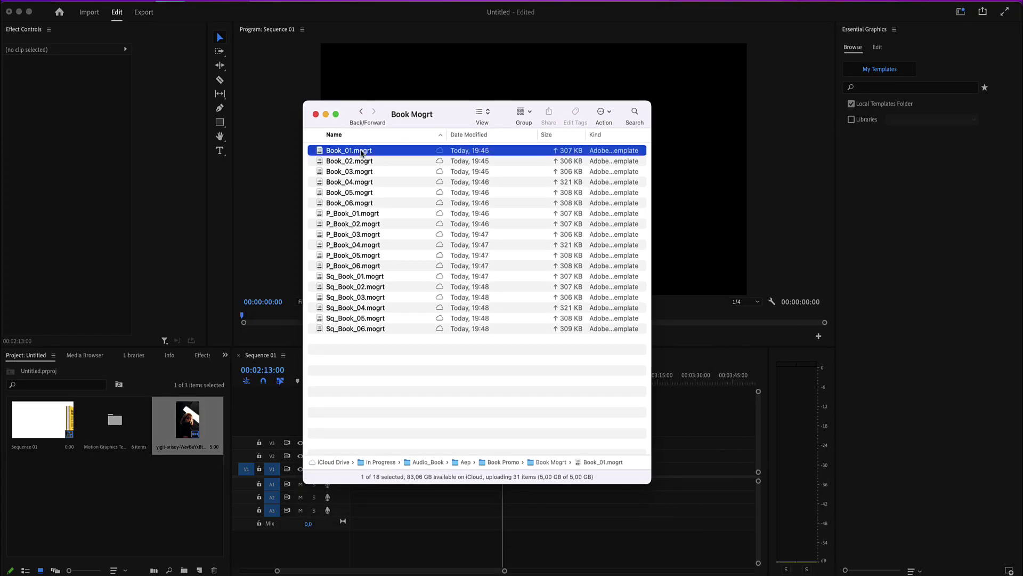
shift+click(380, 329)
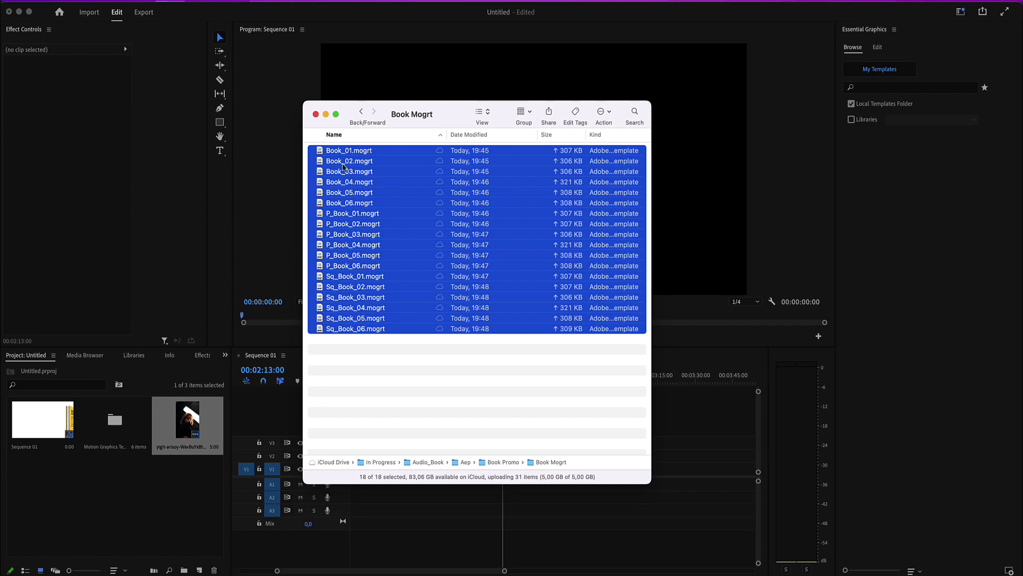
Import the 18 book templates into Essential Graphics, then place Book_01 on V1 and select it.
drag(337, 168, 870, 55)
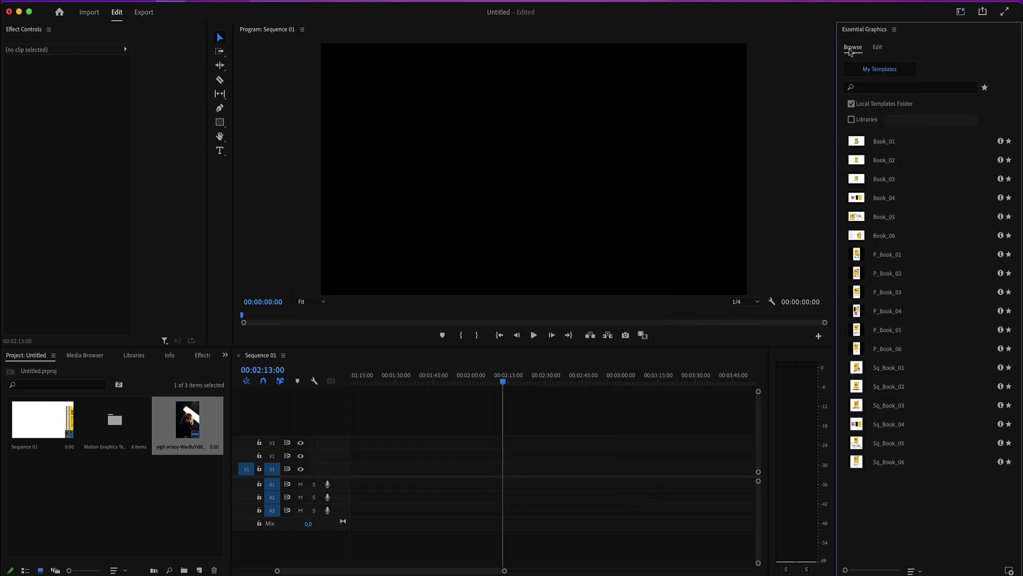
drag(817, 128, 401, 478)
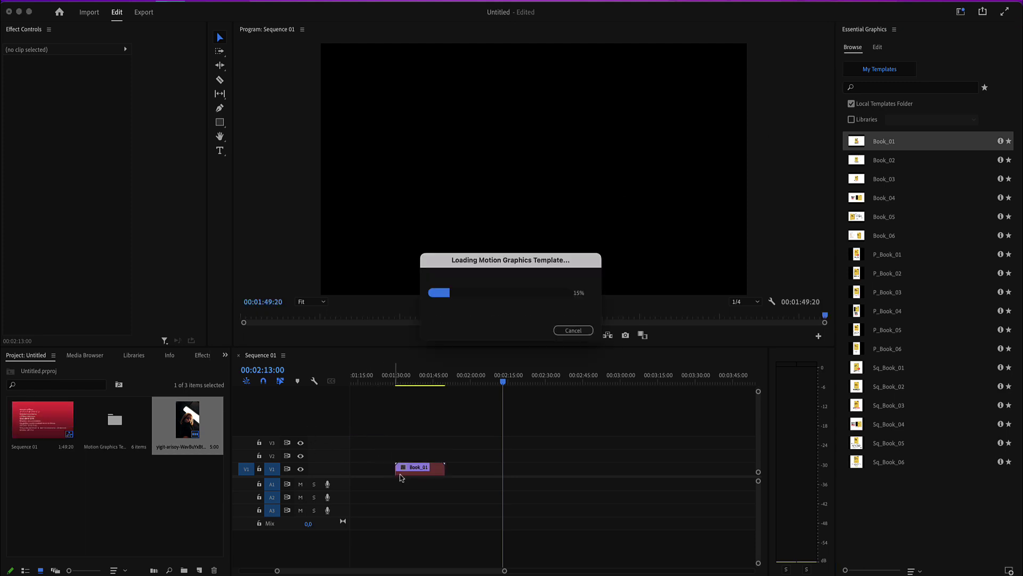
click(421, 381)
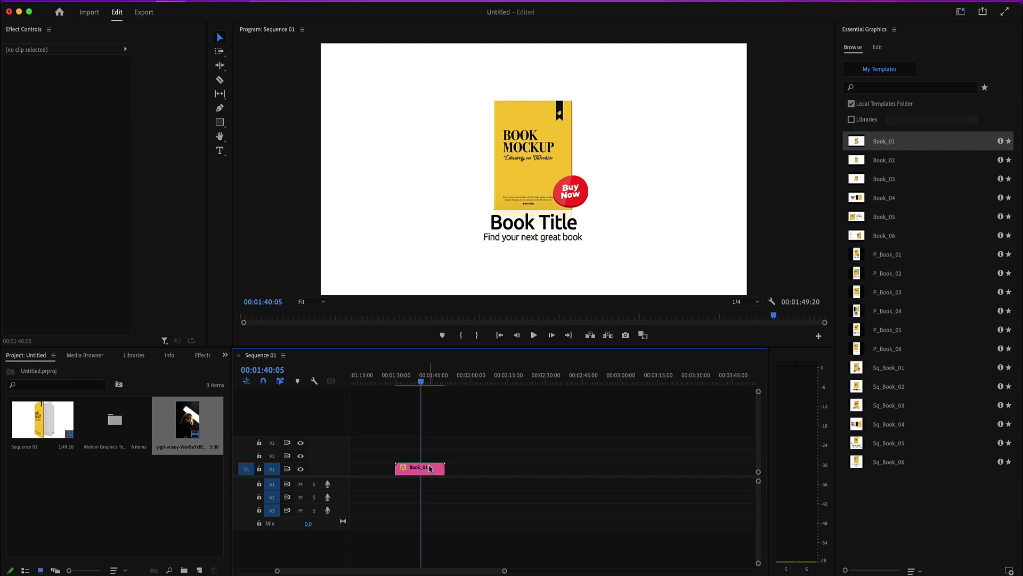
click(429, 470)
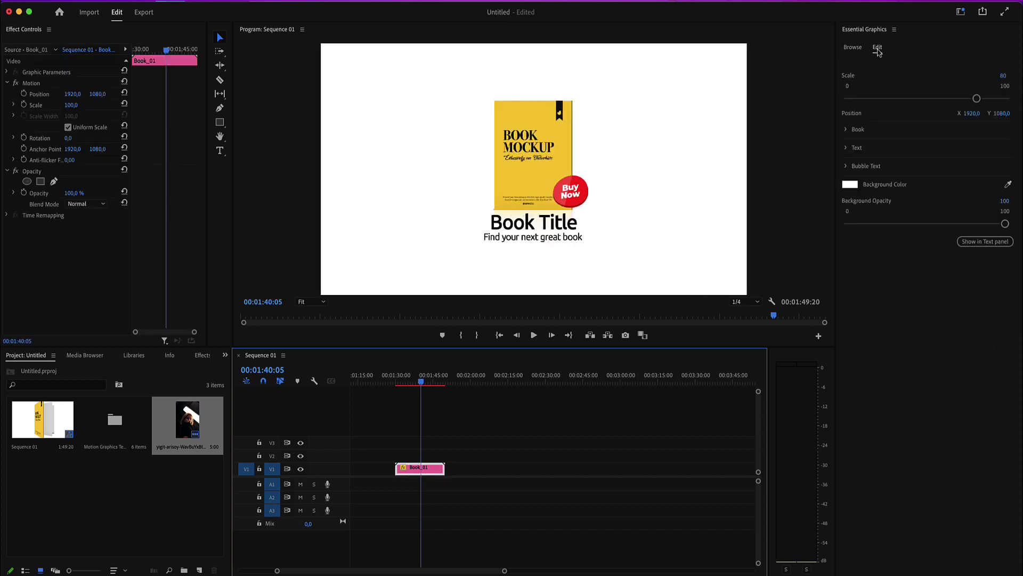
Keep the graphic scale at 80 and replace the Book Title text with 'Pixamins'.
mouse_move(977, 100)
mouse_down()
mouse_move(907, 99)
mouse_move(977, 99)
mouse_move(963, 114)
mouse_move(938, 114)
mouse_move(971, 114)
mouse_up()
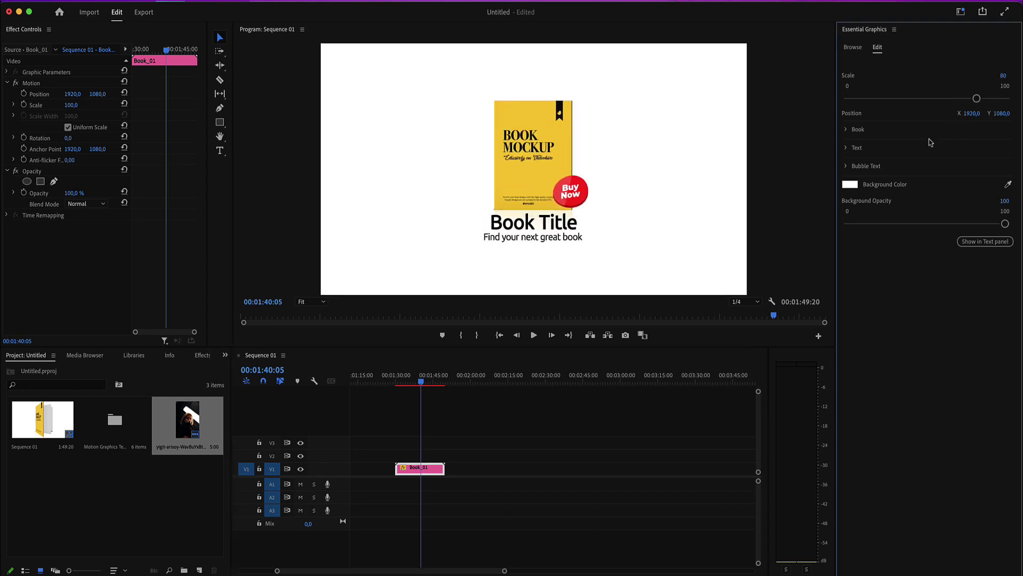
click(846, 148)
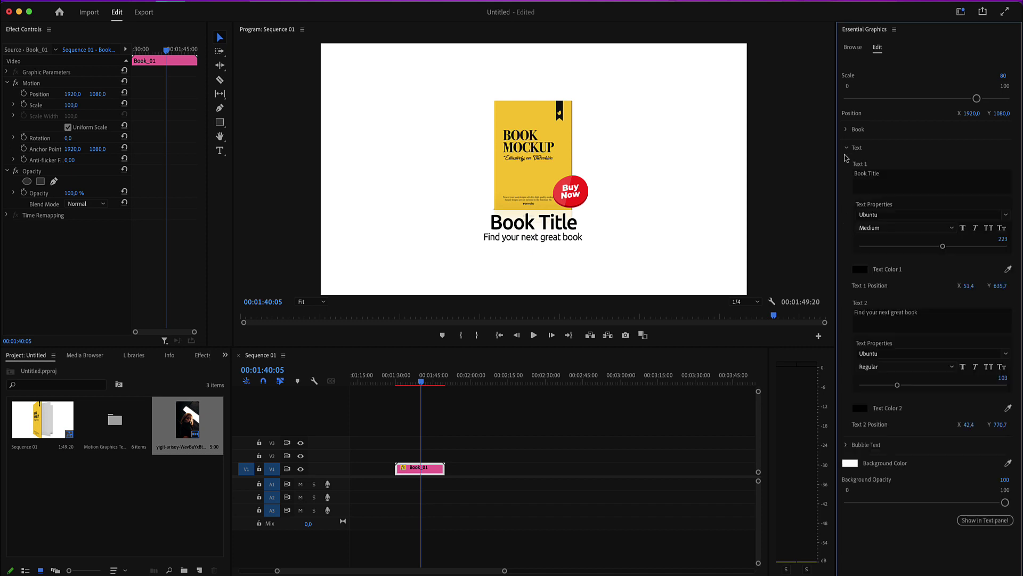
click(885, 176)
text(Pi)
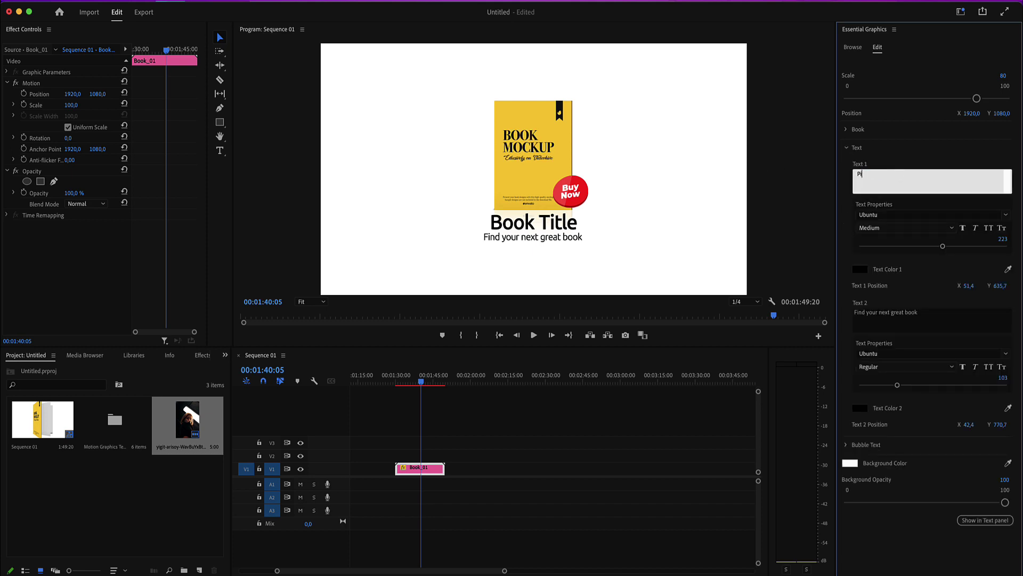
text(xamins)
click(826, 143)
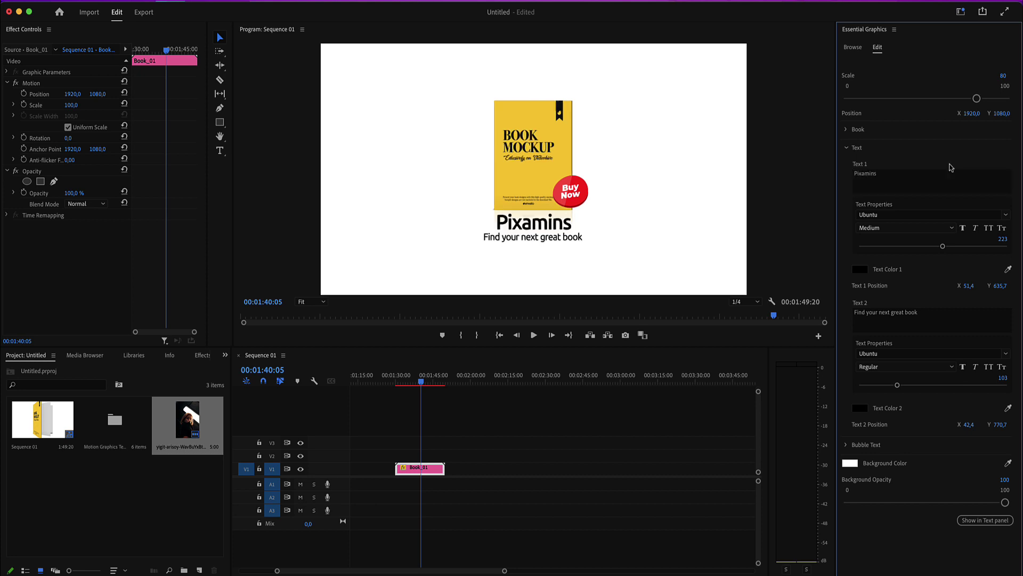
Make the Pixamins title dark blue and adjust its horizontal position.
click(861, 270)
click(528, 318)
click(502, 323)
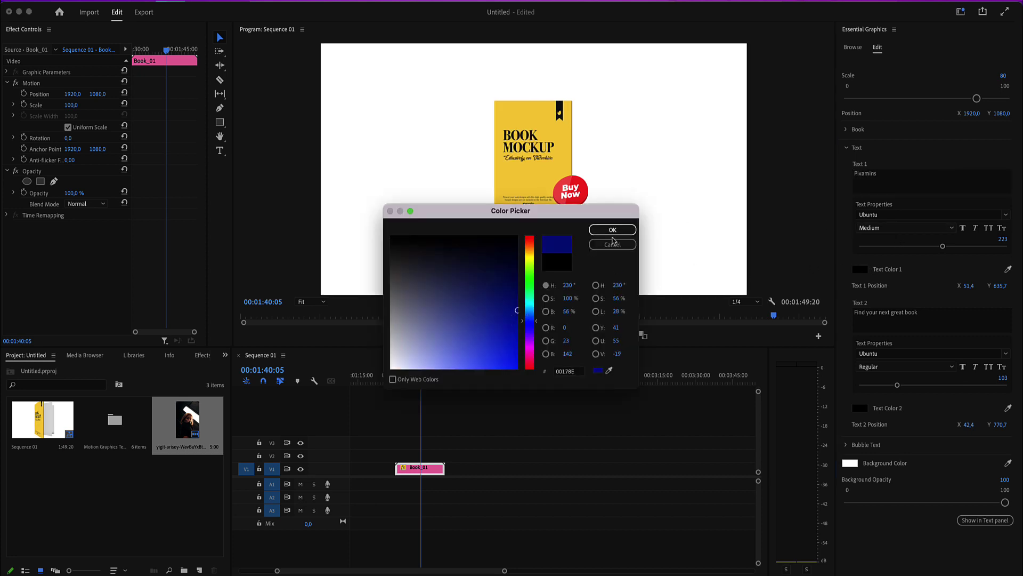
key(Return)
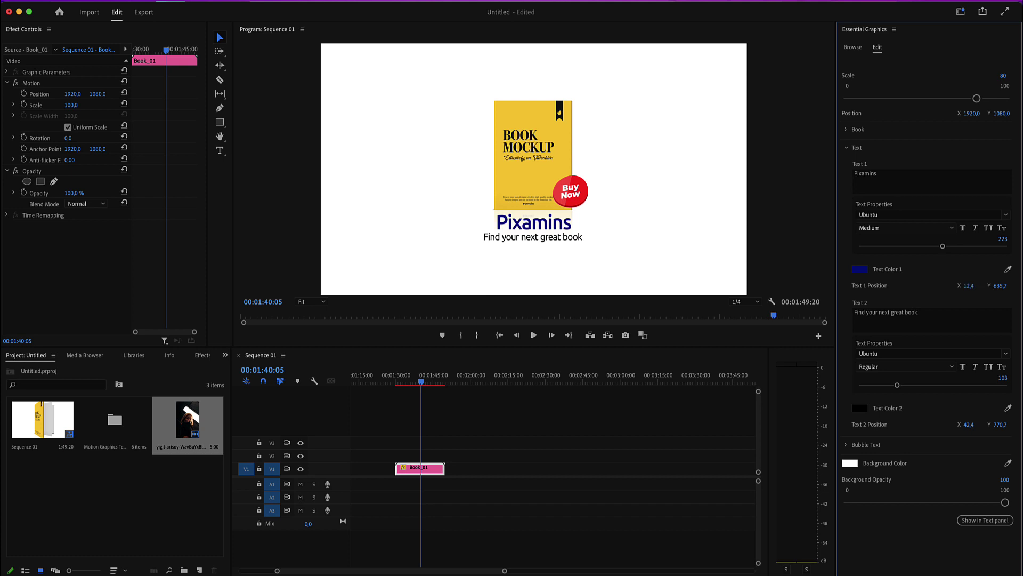
mouse_move(971, 286)
mouse_down()
mouse_move(960, 286)
mouse_move(988, 283)
mouse_up()
Set the Buy Now Bubble Color to blue (2011A7).
click(847, 445)
scroll(894, 441, down, 3)
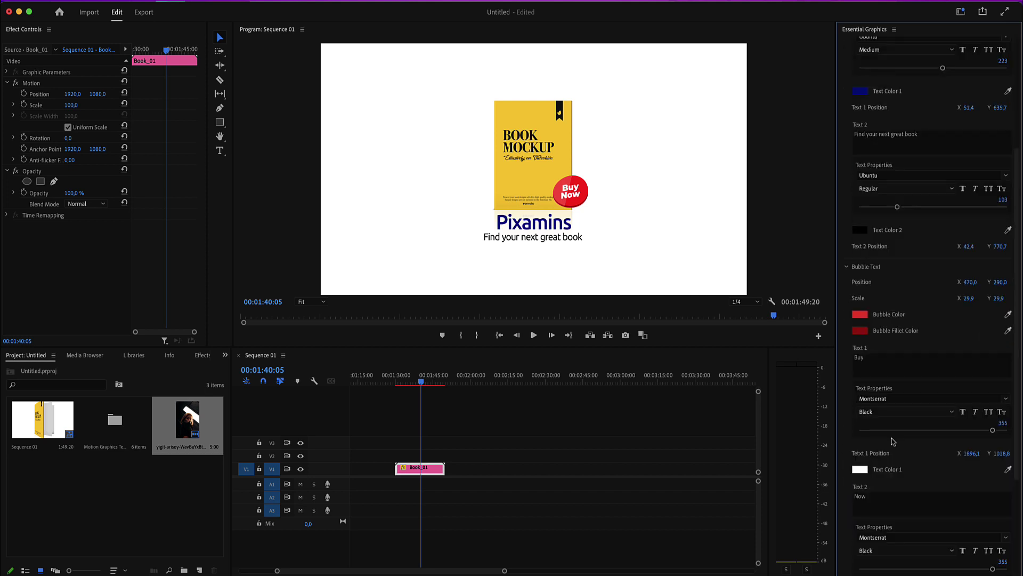
scroll(861, 330, down, 1)
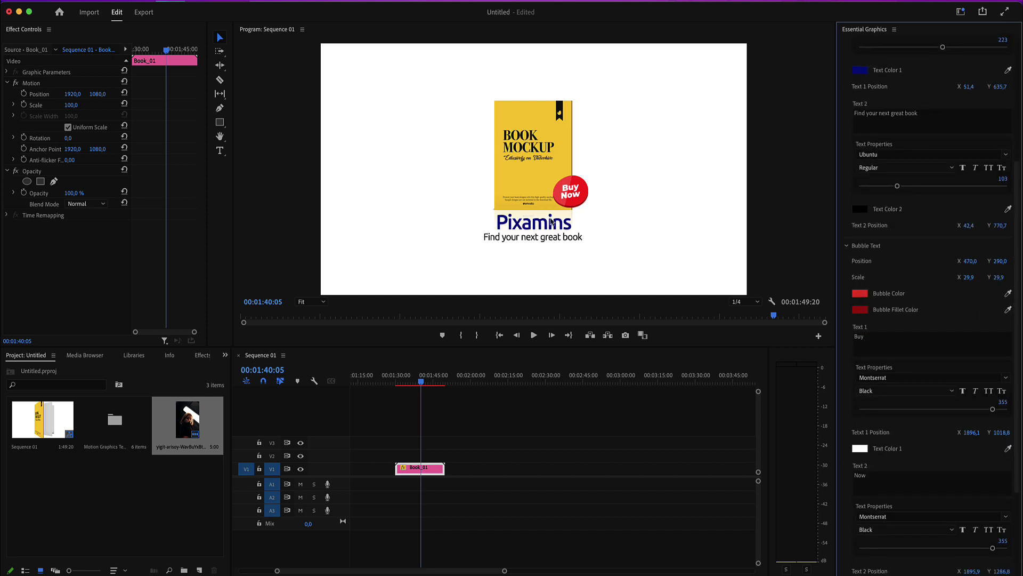
click(858, 294)
click(529, 326)
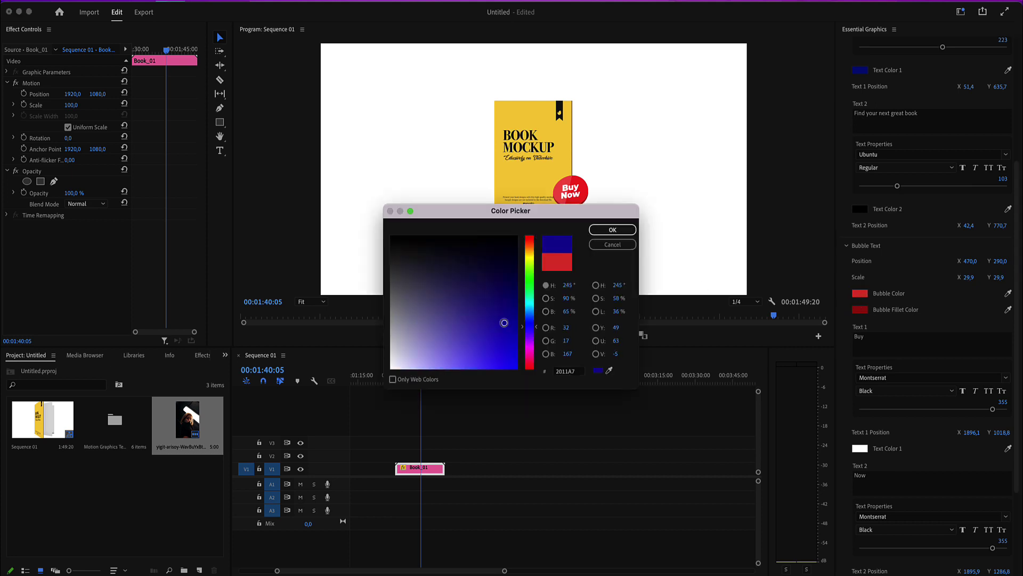
click(612, 230)
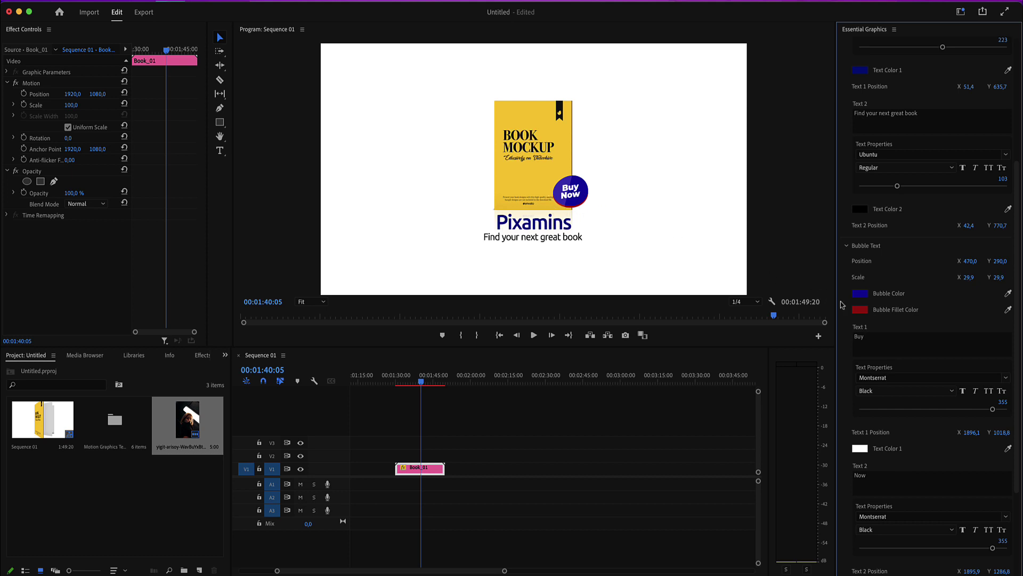
Set the Bubble Fillet Color to black.
click(859, 309)
click(517, 236)
click(612, 230)
double_click(889, 342)
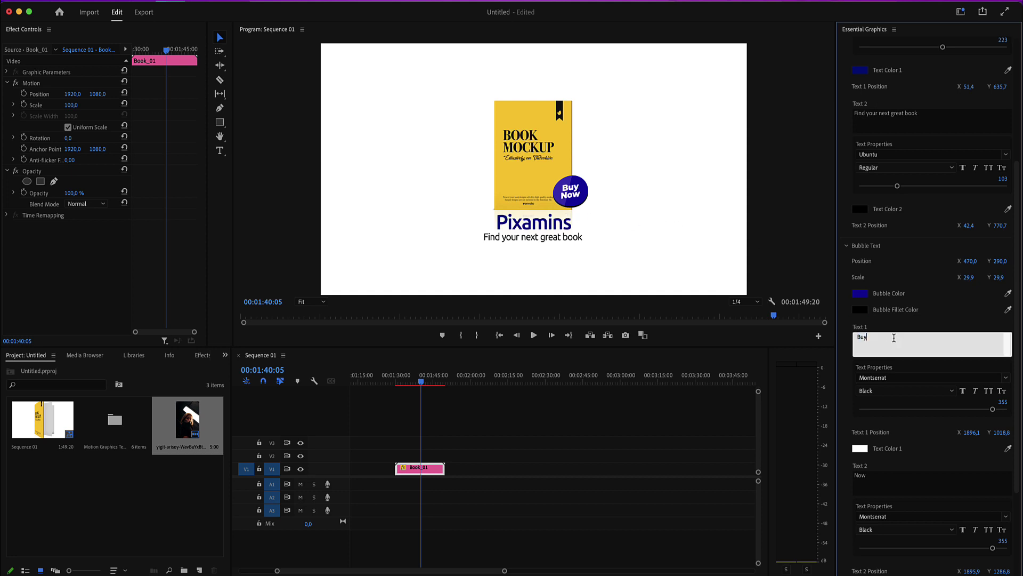
click(918, 327)
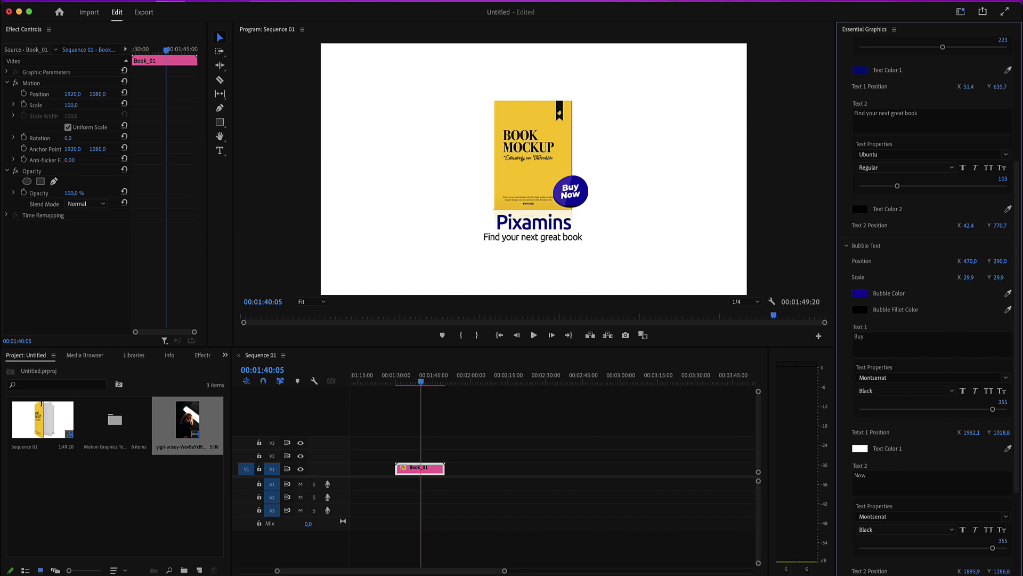
drag(970, 432, 936, 433)
click(901, 483)
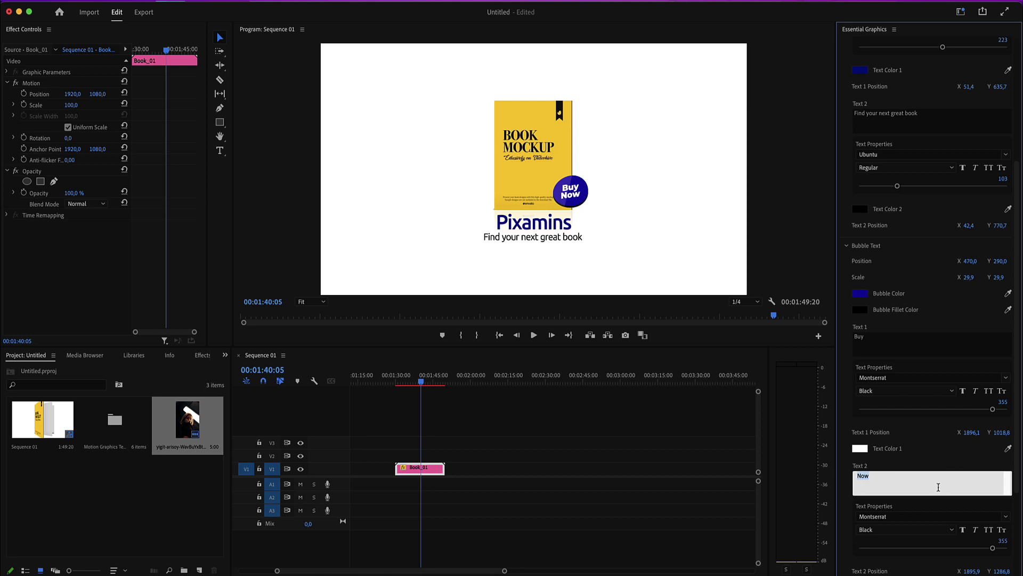
click(948, 507)
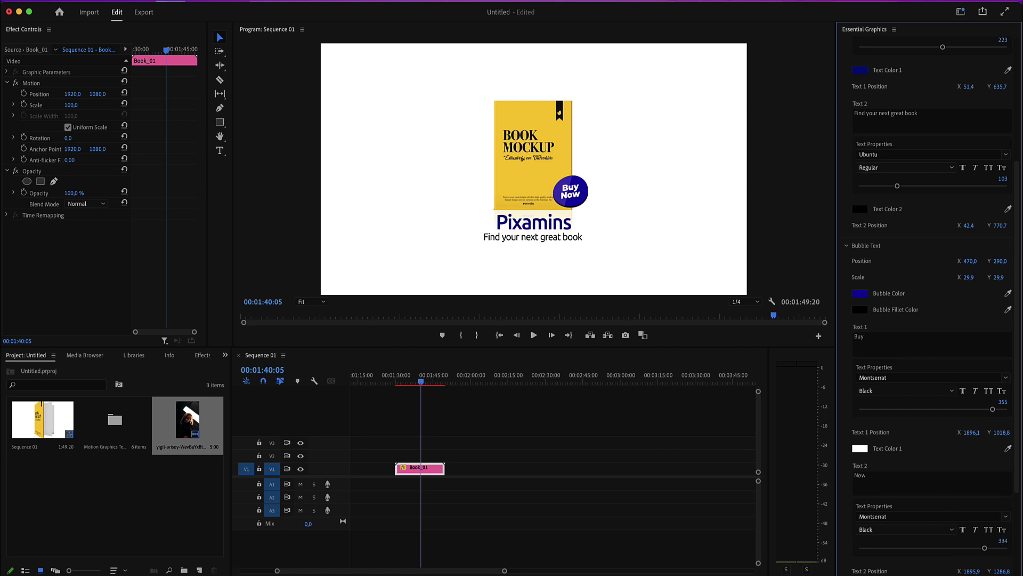
mouse_move(992, 547)
mouse_down()
mouse_move(962, 548)
mouse_move(1007, 548)
mouse_move(992, 548)
mouse_up()
scroll(975, 512, down, 2)
drag(968, 496, 976, 495)
key(super+z)
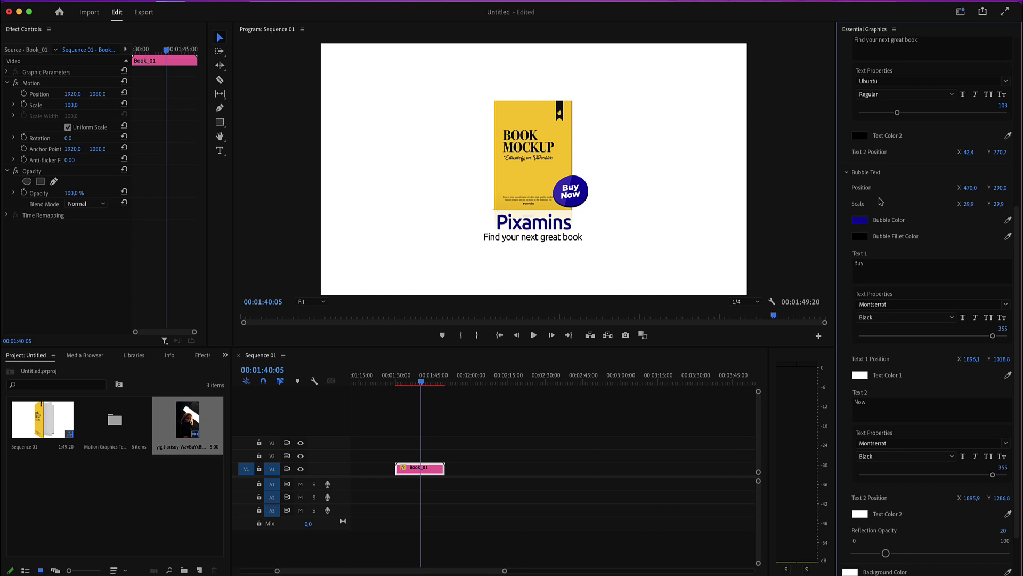
drag(969, 187, 967, 202)
Collapse the text groups, expand Book, and show the book front-on at 00:01:31:05.
click(846, 172)
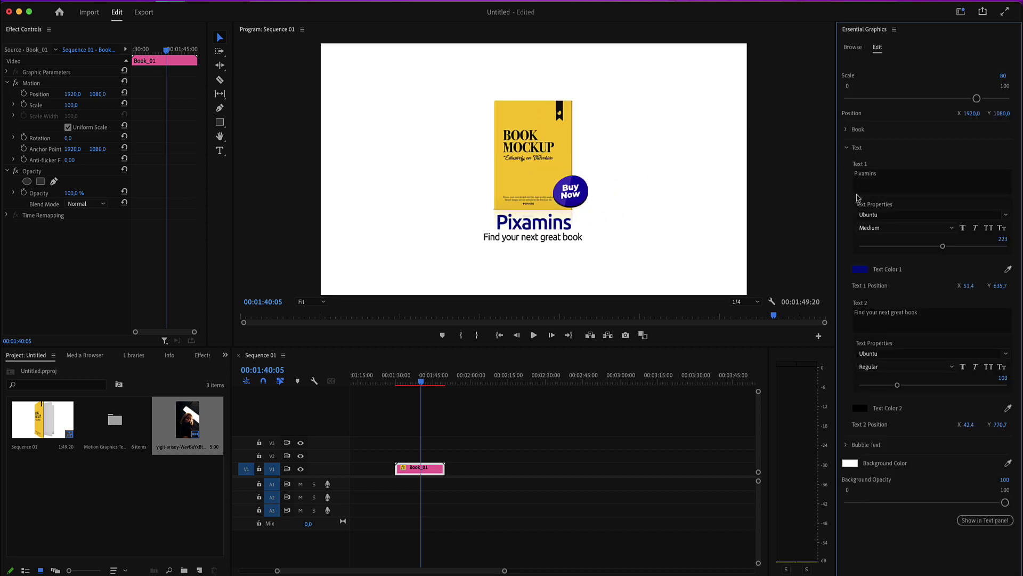
click(847, 148)
click(849, 129)
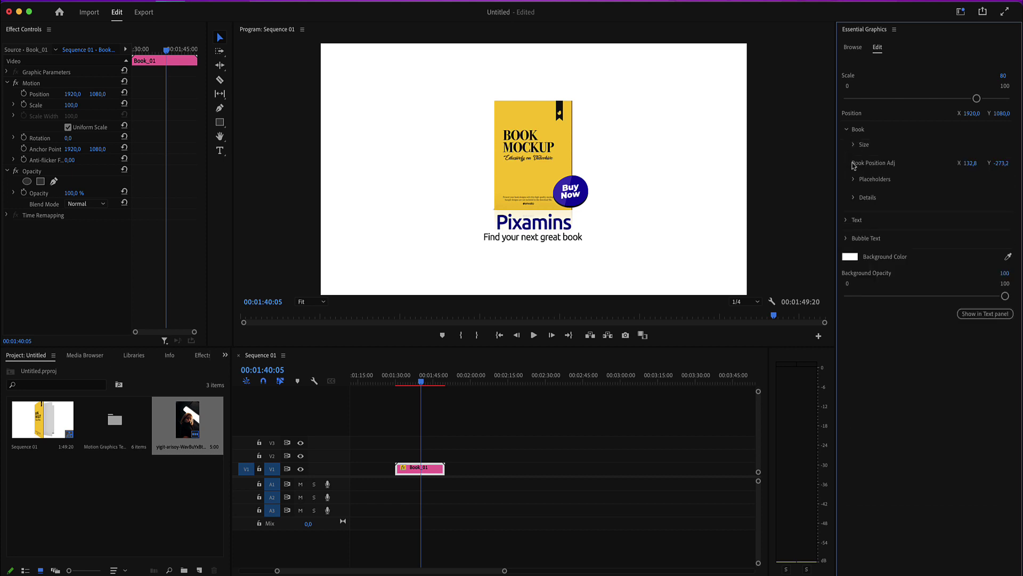
drag(422, 382, 395, 381)
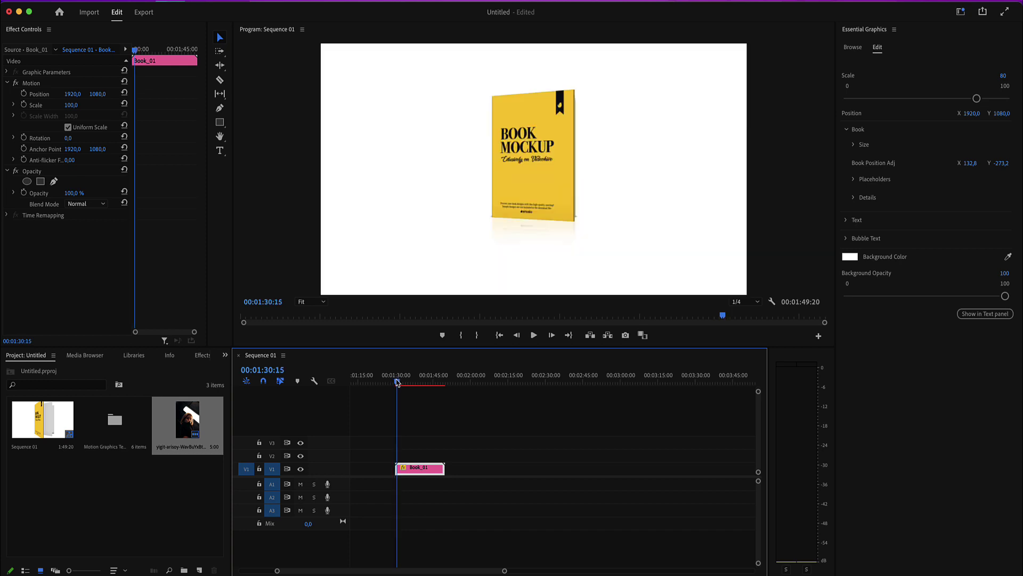
drag(396, 382, 398, 382)
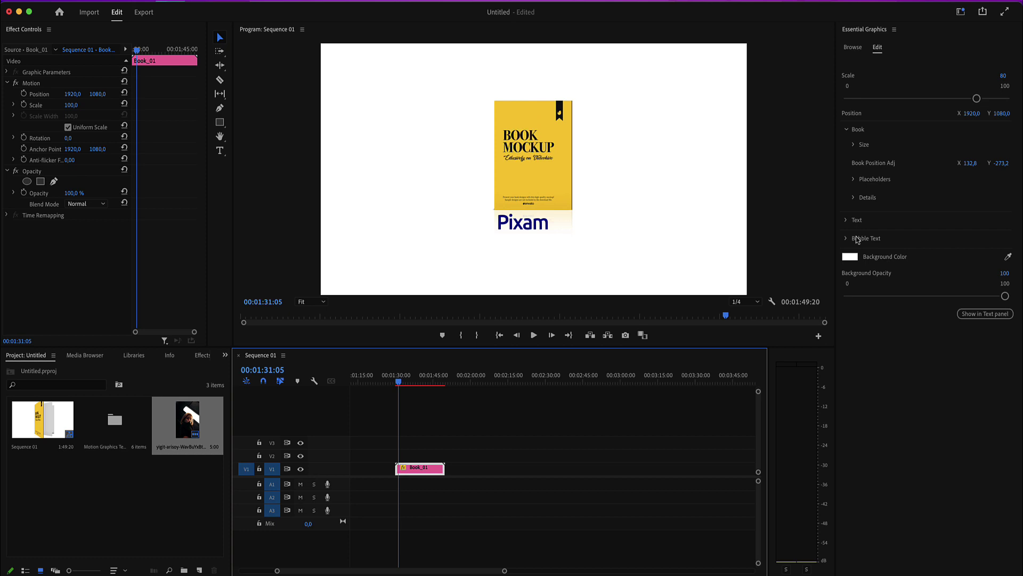
Drop the portrait photo from the Project panel onto the Front cover placeholder.
click(854, 179)
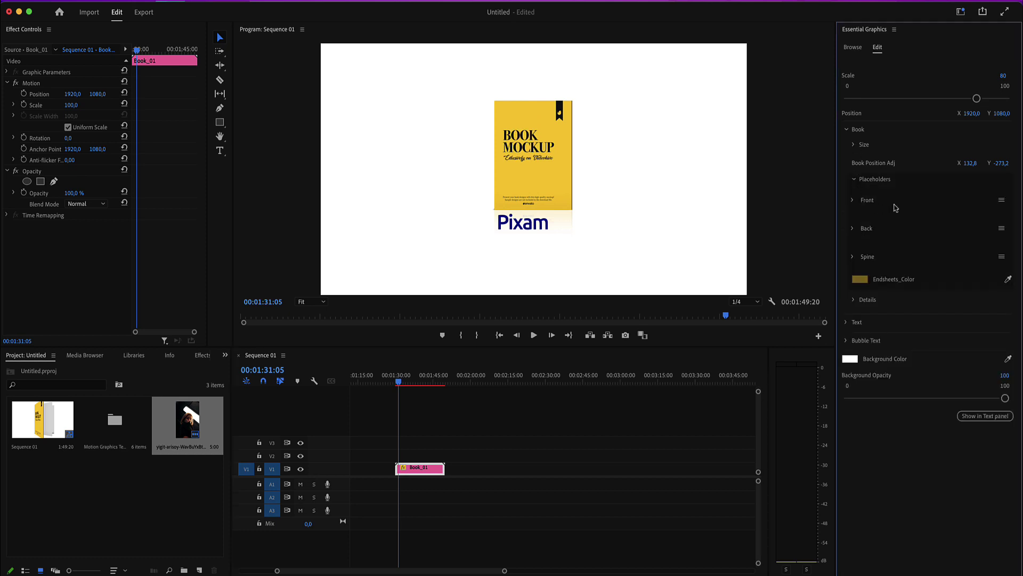
click(855, 201)
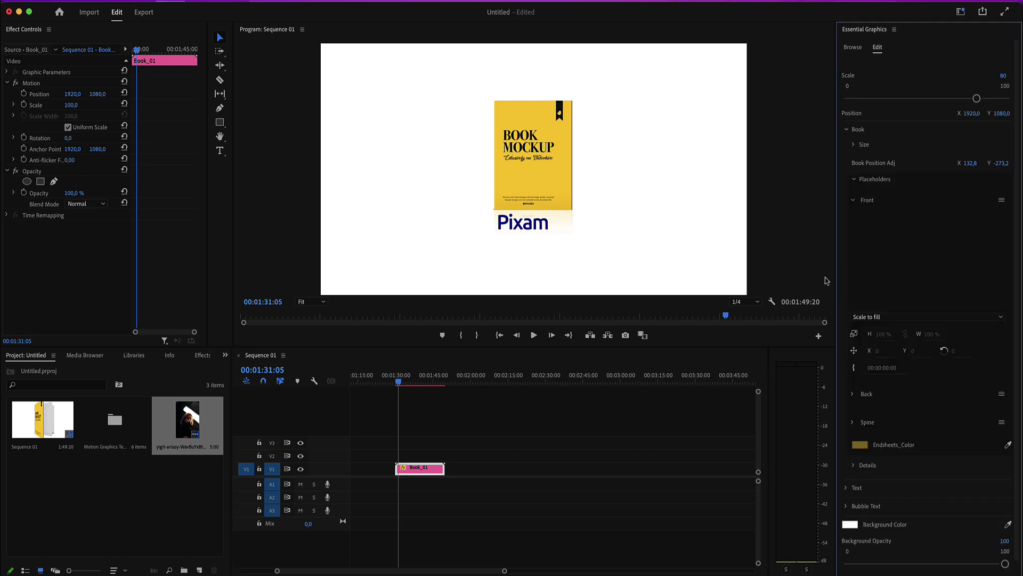
click(198, 423)
drag(145, 391, 928, 241)
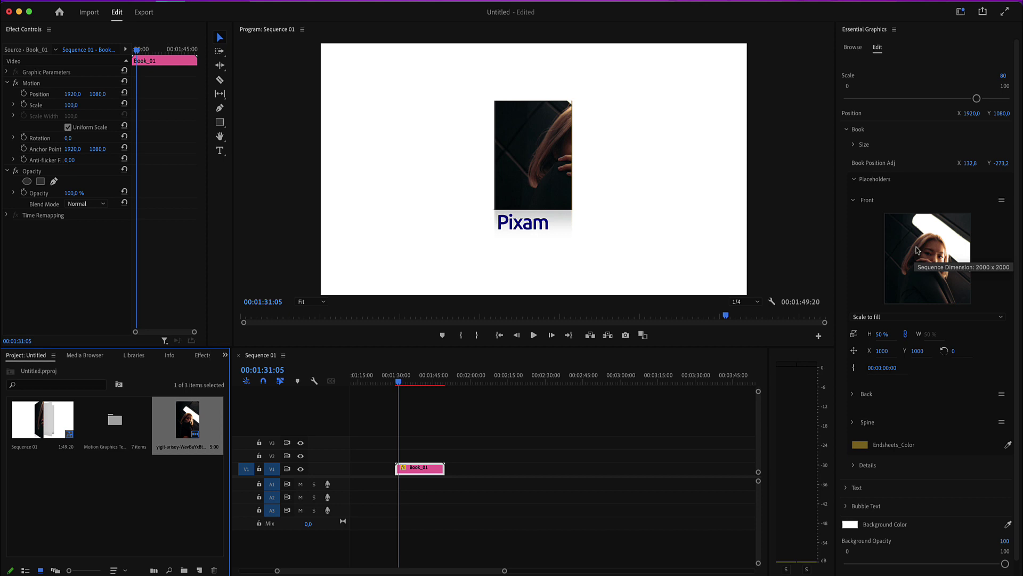
Reframe the cover photo to X 667, Y 994 so the face fills the cover.
double_click(916, 250)
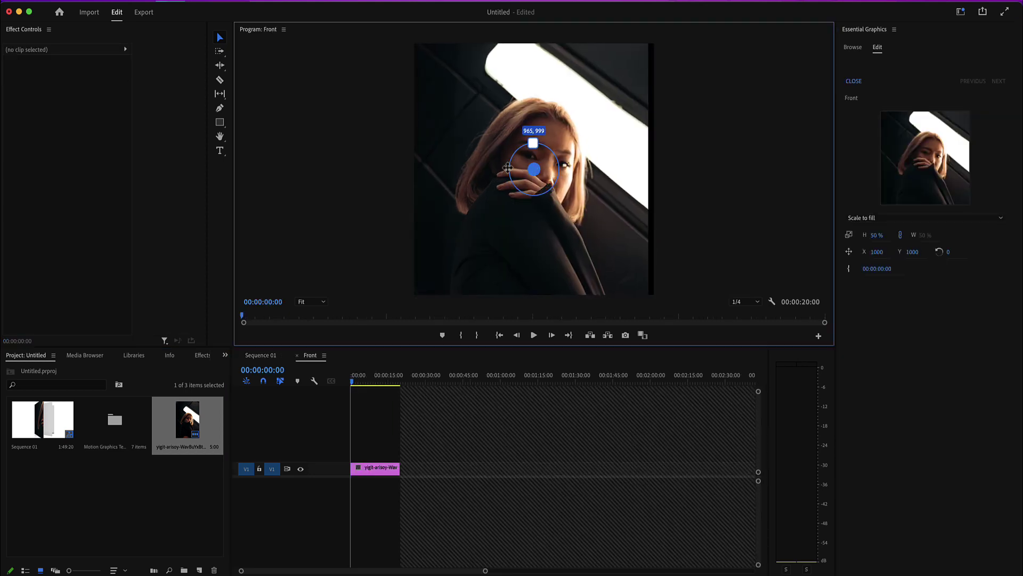
drag(508, 167, 287, 164)
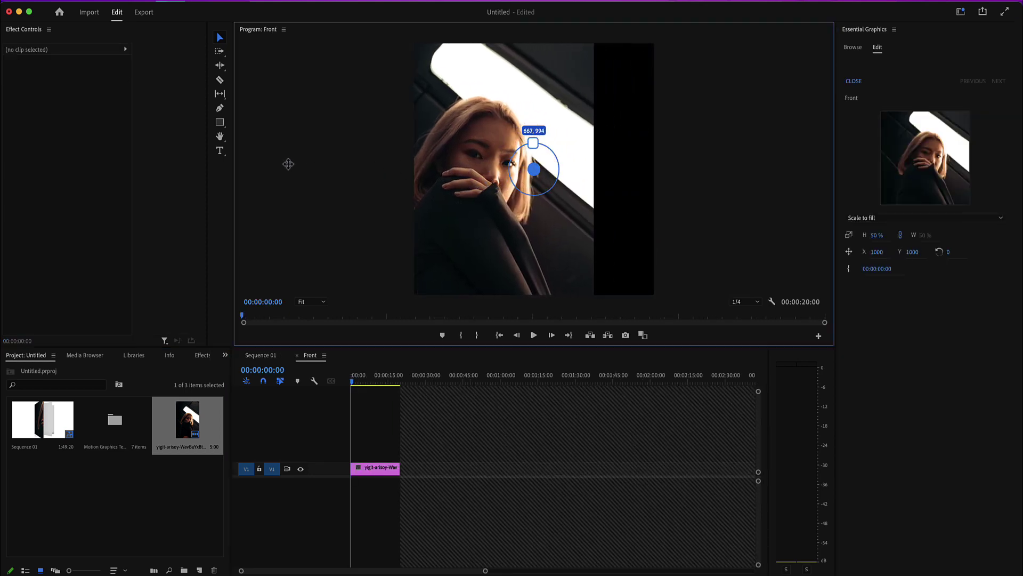
click(261, 356)
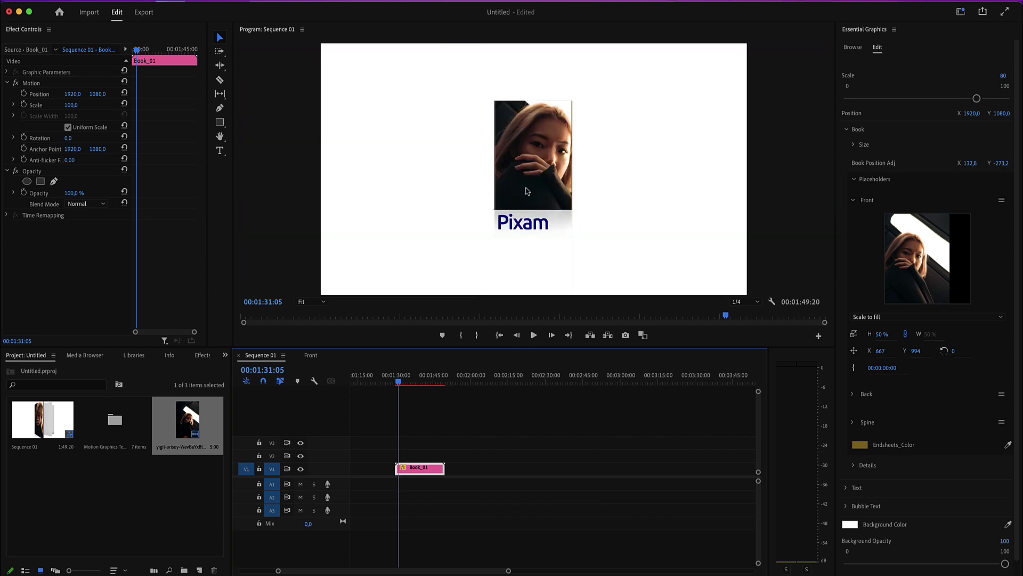
Scrub to about 00:01:38:10 to review the promo and collapse the Front and Book groups.
drag(399, 382, 416, 383)
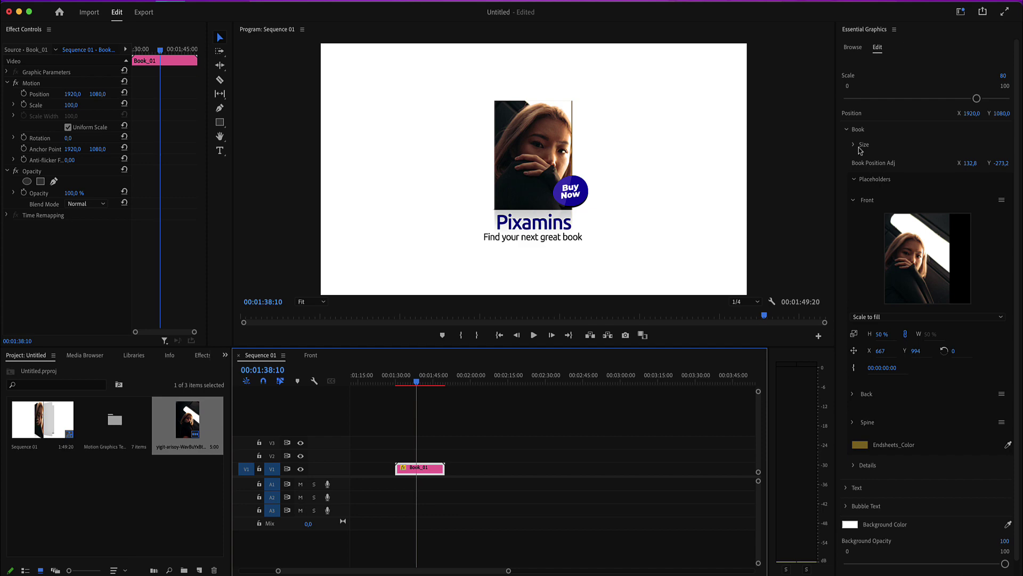
click(854, 201)
click(846, 129)
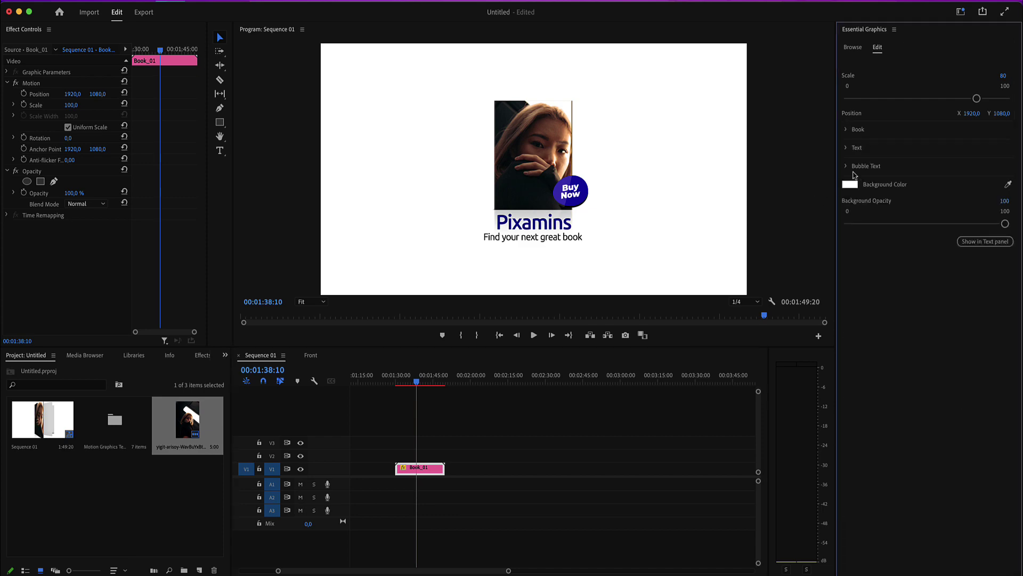